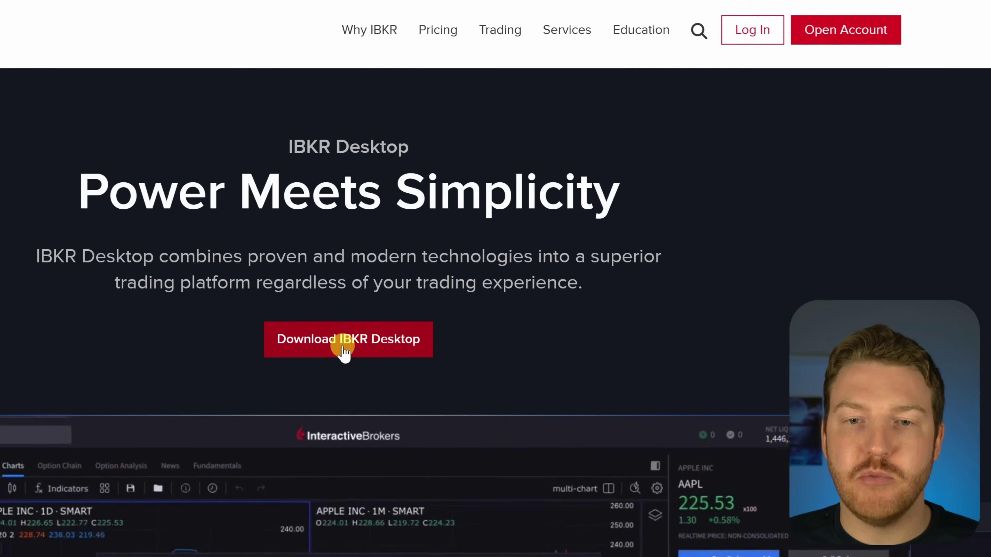
Download the IBKR Desktop Windows installer and run the downloaded .exe
{"action": "left_click", "coordinate": [366, 343]}
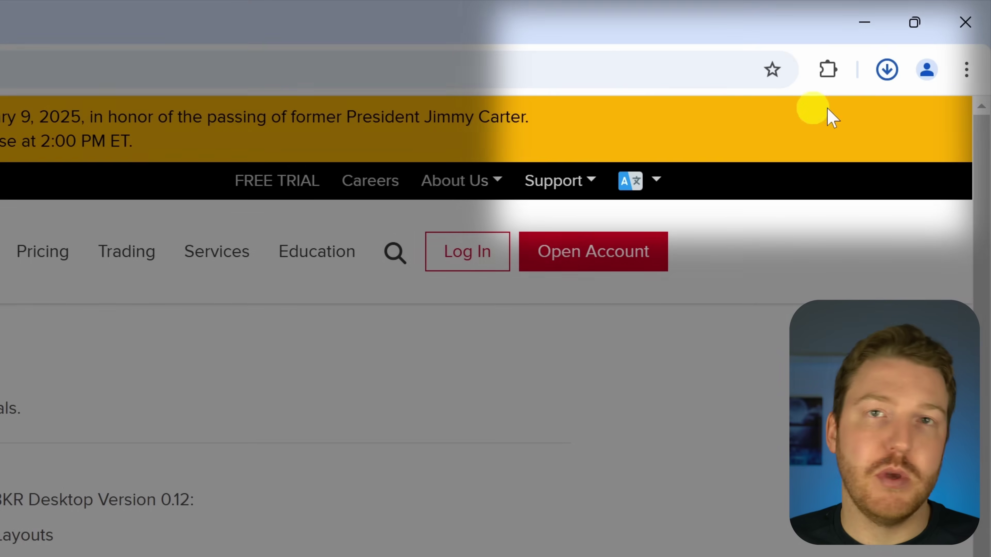
{"action": "left_click", "coordinate": [881, 83]}
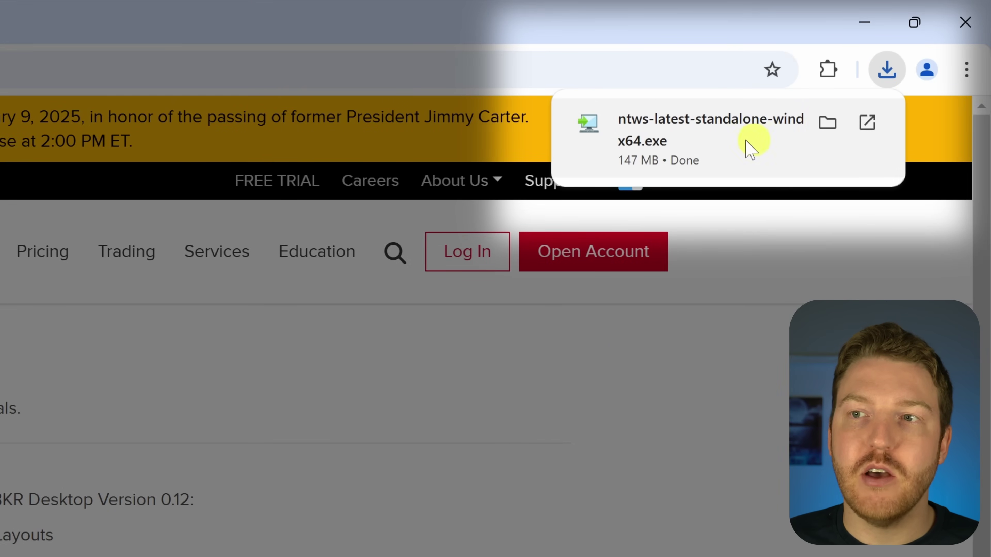
{"action": "left_click", "coordinate": [695, 144]}
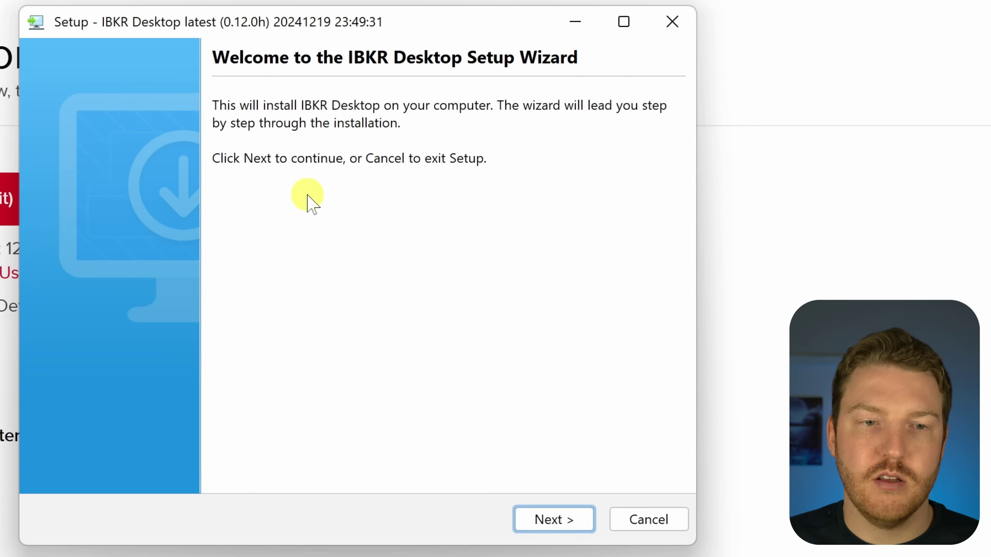
Install IBKR Desktop into C:\ntws and finish with Run IBKR Desktop checked
{"action": "left_click_drag", "start_coordinate": [297, 27], "coordinate": [809, 73]}
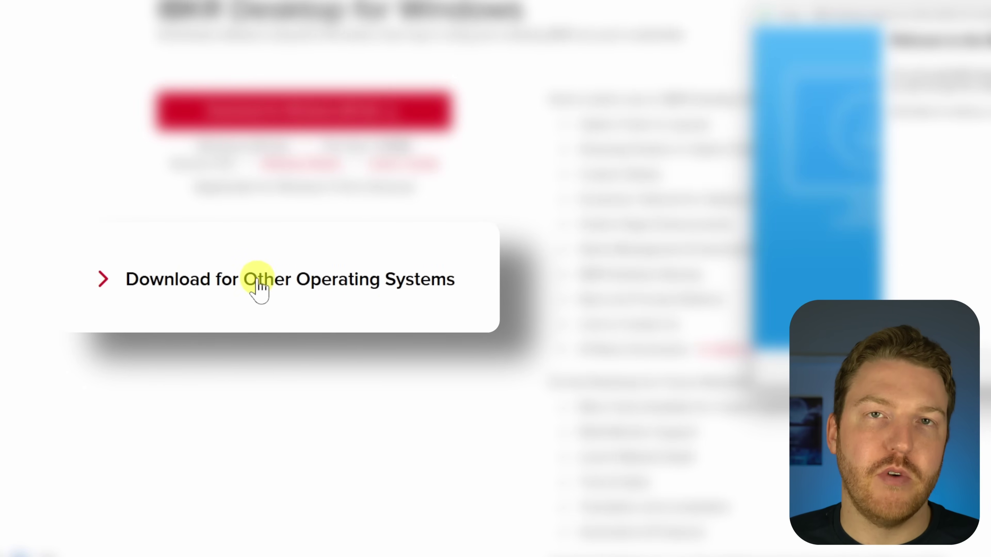
{"action": "left_click_drag", "start_coordinate": [898, 15], "coordinate": [593, 0]}
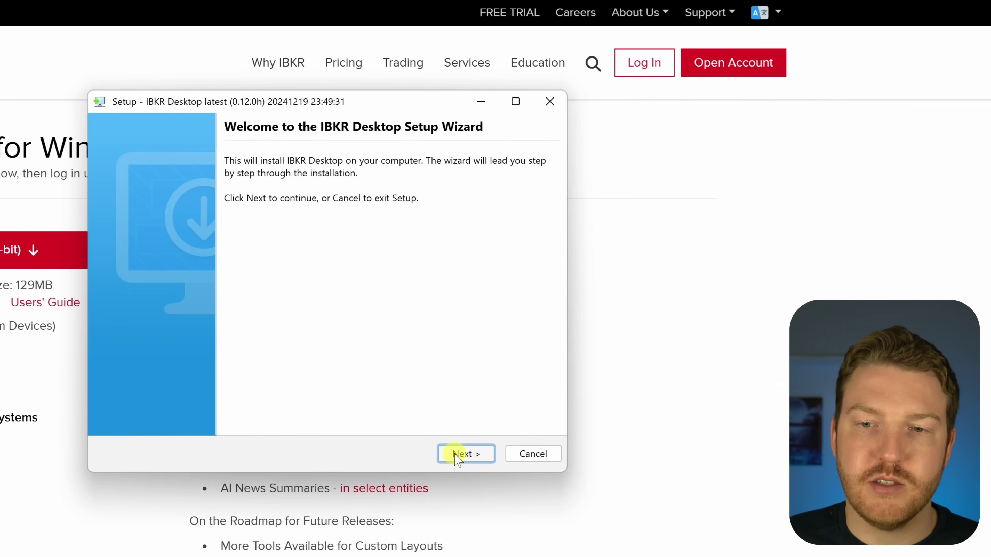
{"action": "left_click", "coordinate": [463, 454]}
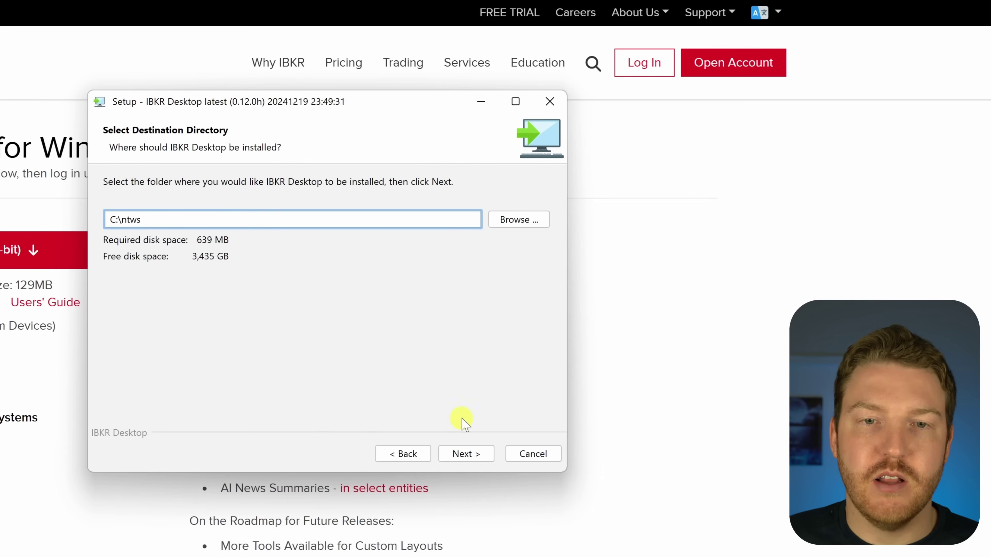
{"action": "left_click", "coordinate": [467, 454]}
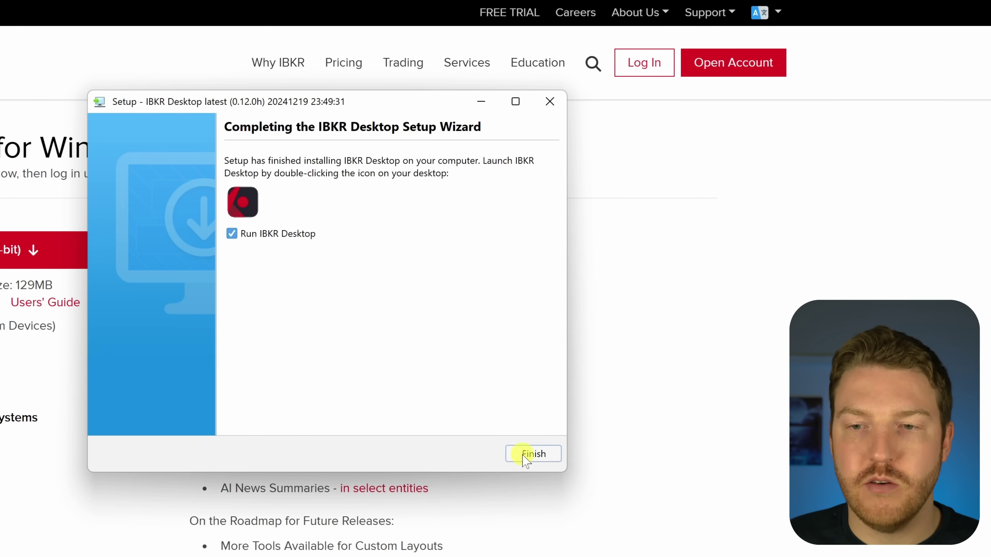
{"action": "left_click", "coordinate": [533, 454]}
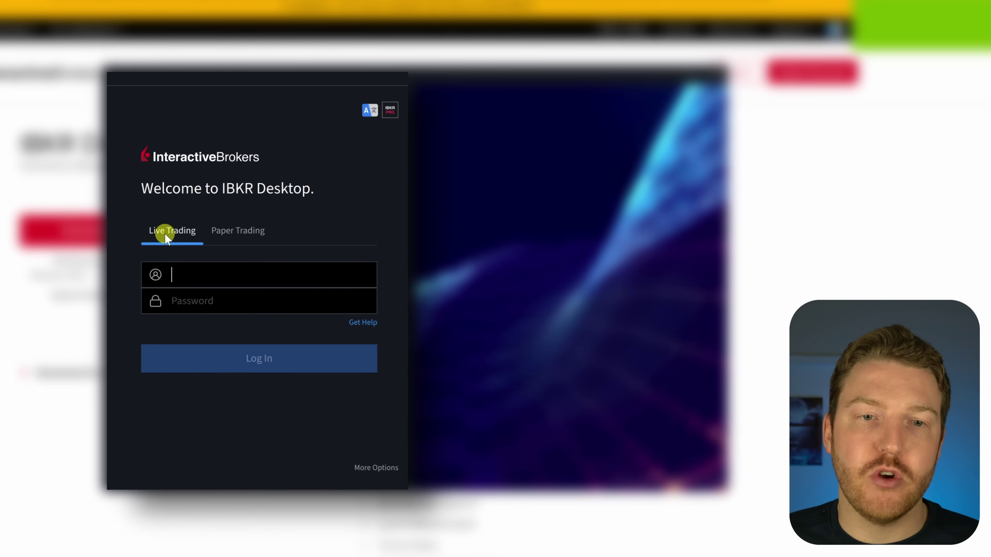
Select the Paper Trading tab in the IBKR Desktop login window
{"action": "left_click", "coordinate": [227, 231]}
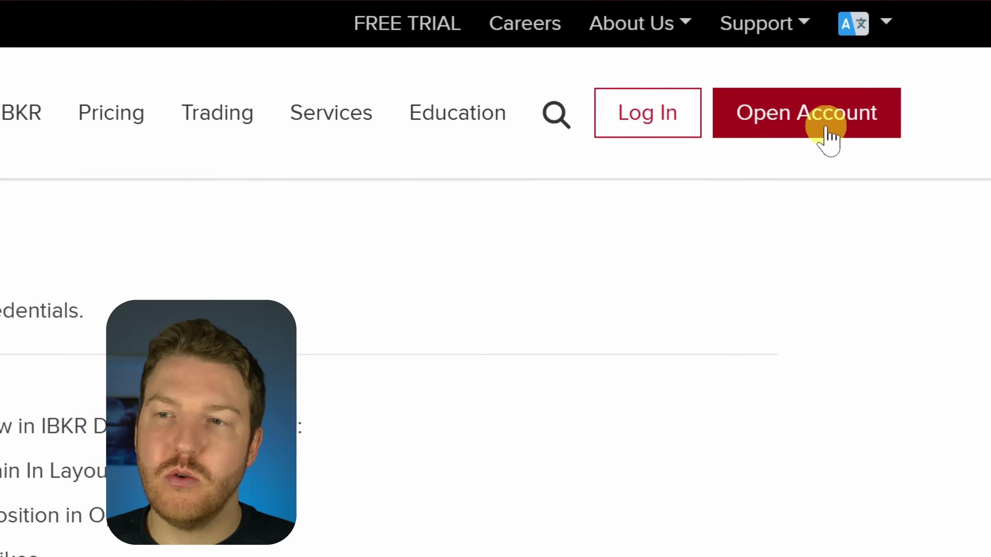
Start a new account application and begin filling in the username and password form
{"action": "mouse_move", "coordinate": [829, 139]}
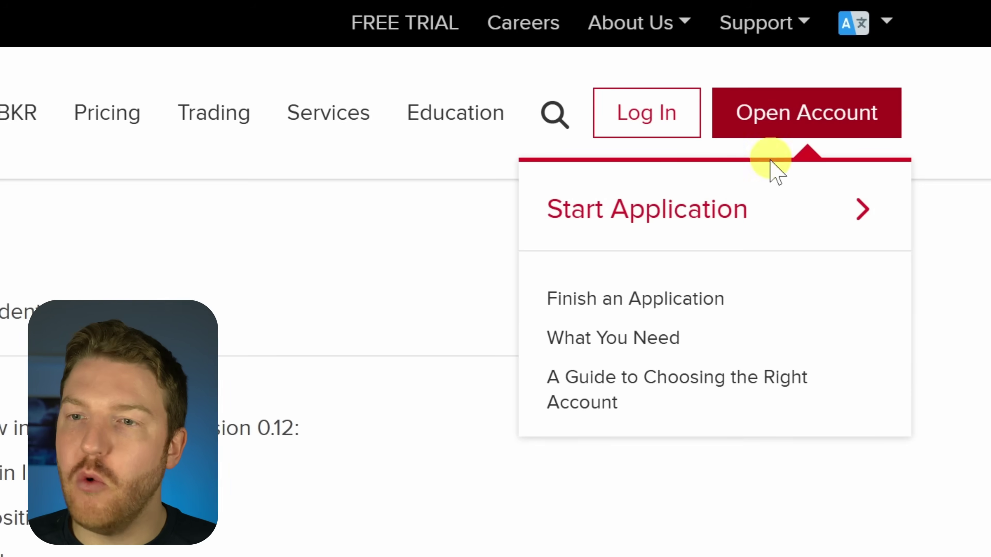
{"action": "left_click", "coordinate": [659, 214]}
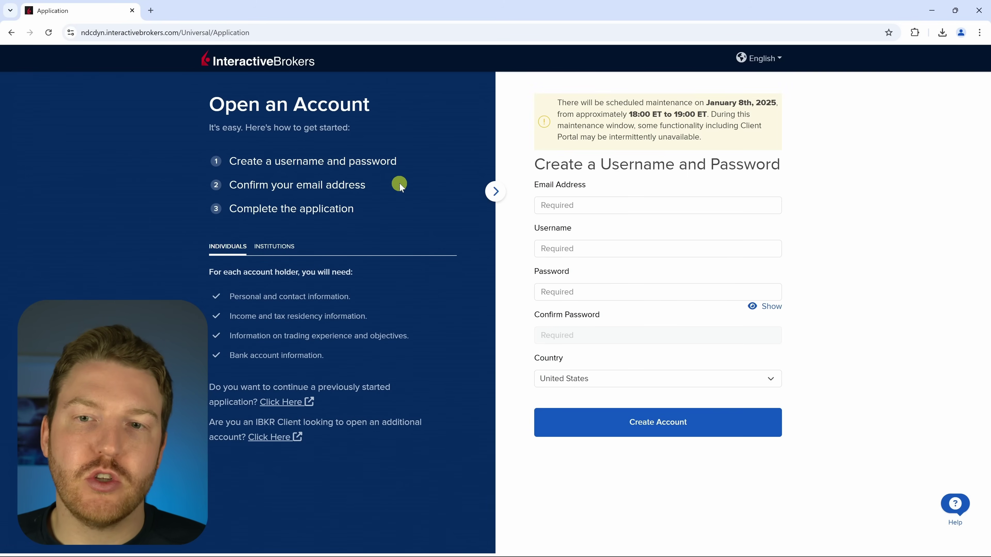
{"action": "left_click", "coordinate": [565, 208]}
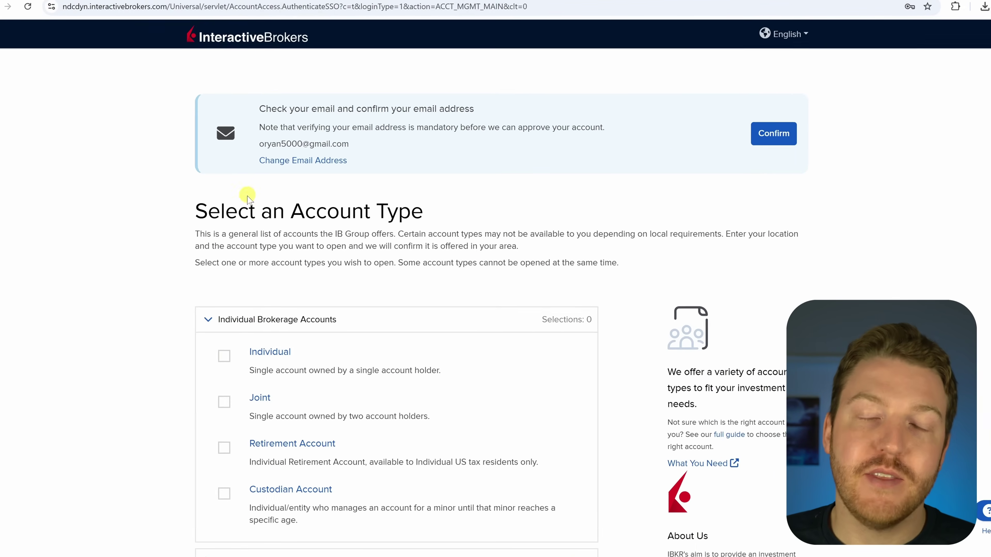
Choose the Individual account type and start the application on the IBKR Lite plan
{"action": "left_click", "coordinate": [208, 320]}
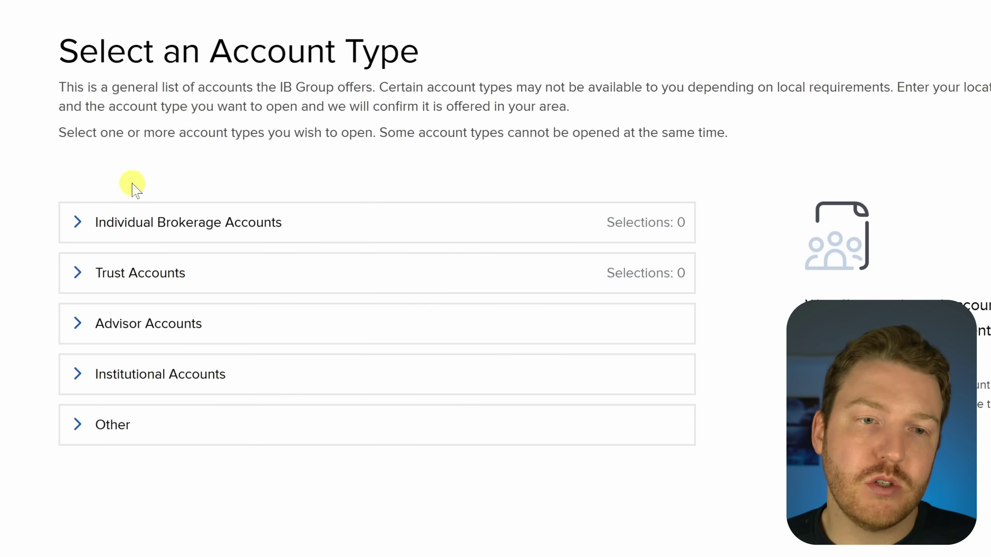
{"action": "left_click", "coordinate": [100, 221]}
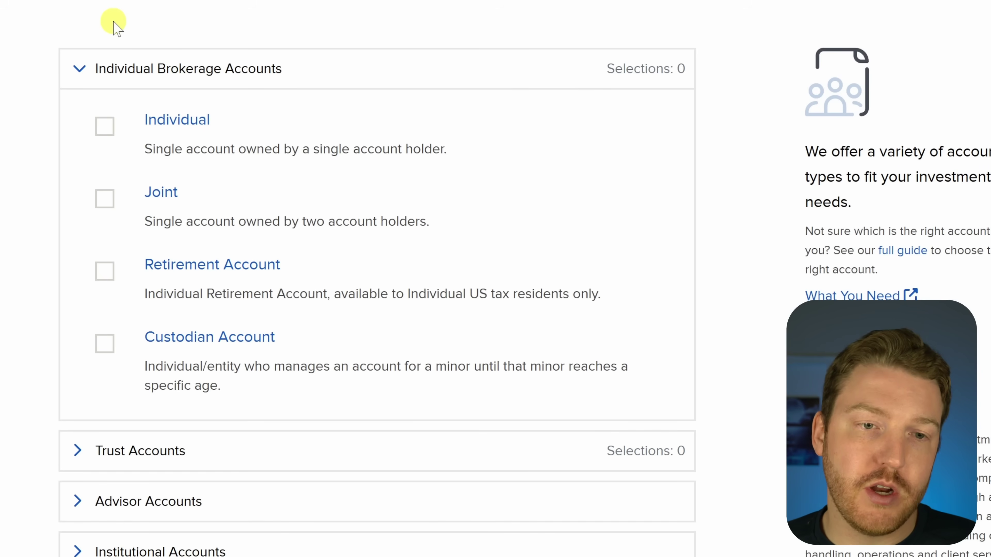
{"action": "left_click", "coordinate": [105, 127]}
{"action": "scroll", "coordinate": [188, 77], "scroll_direction": "down", "scroll_amount": 8}
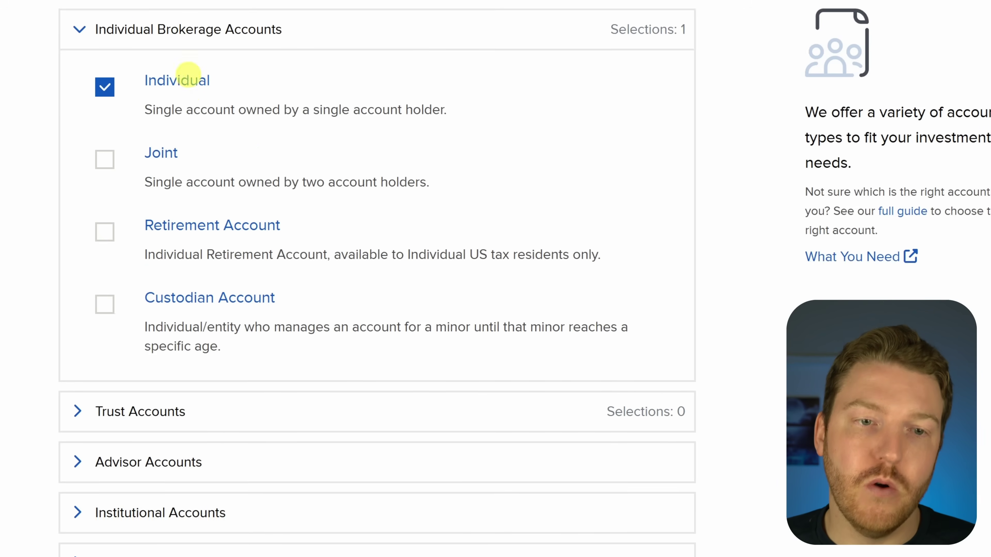
{"action": "scroll", "coordinate": [215, 37], "scroll_direction": "down", "scroll_amount": 6}
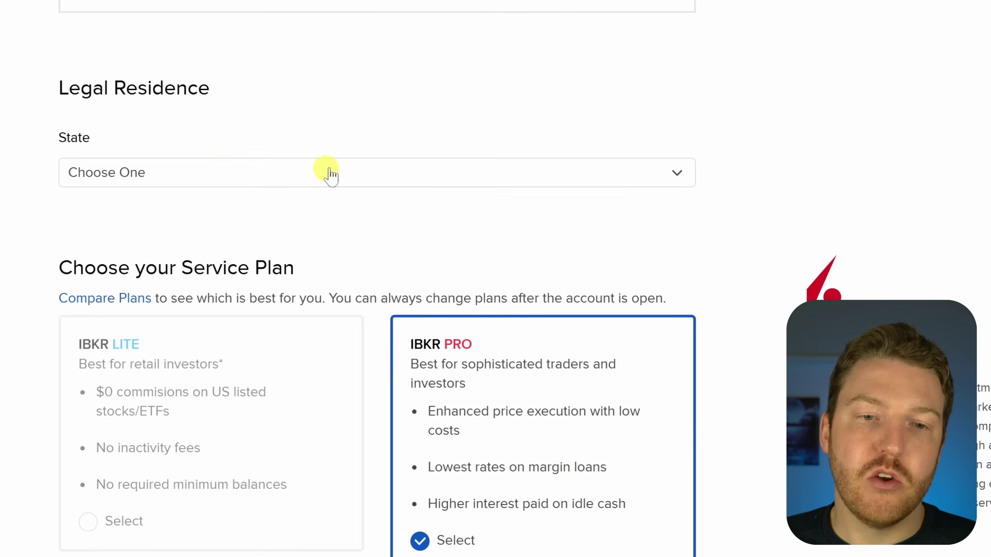
{"action": "left_click", "coordinate": [305, 176]}
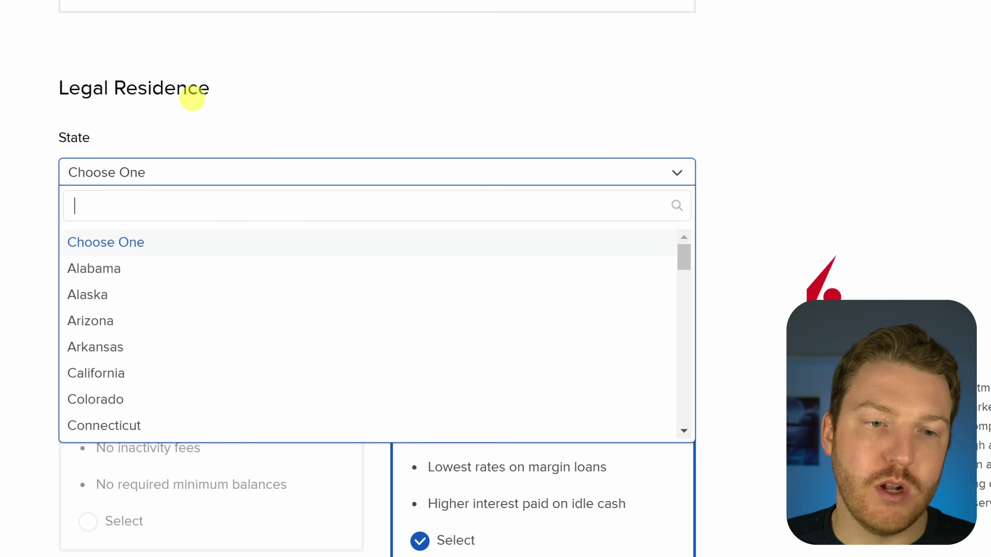
{"action": "left_click", "coordinate": [47, 218]}
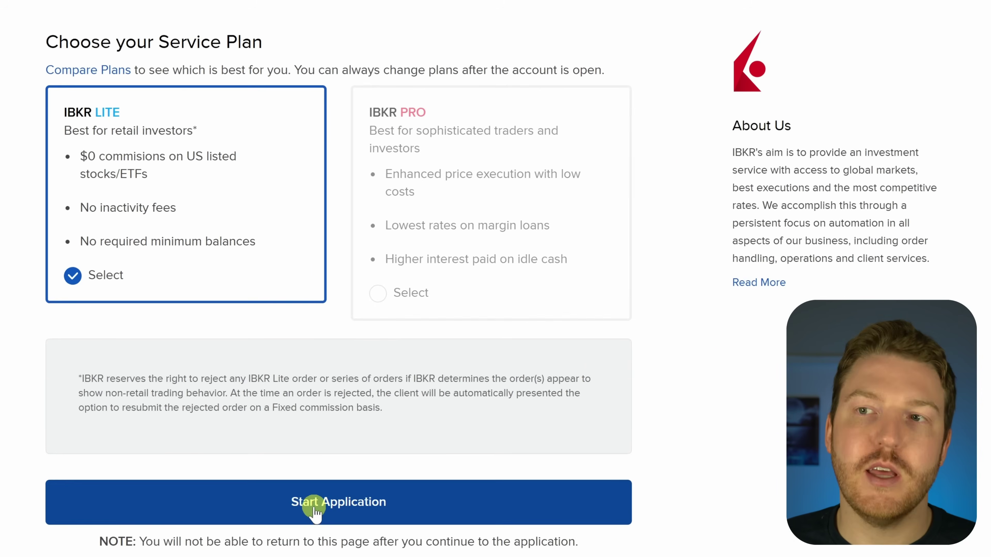
{"action": "left_click", "coordinate": [317, 504]}
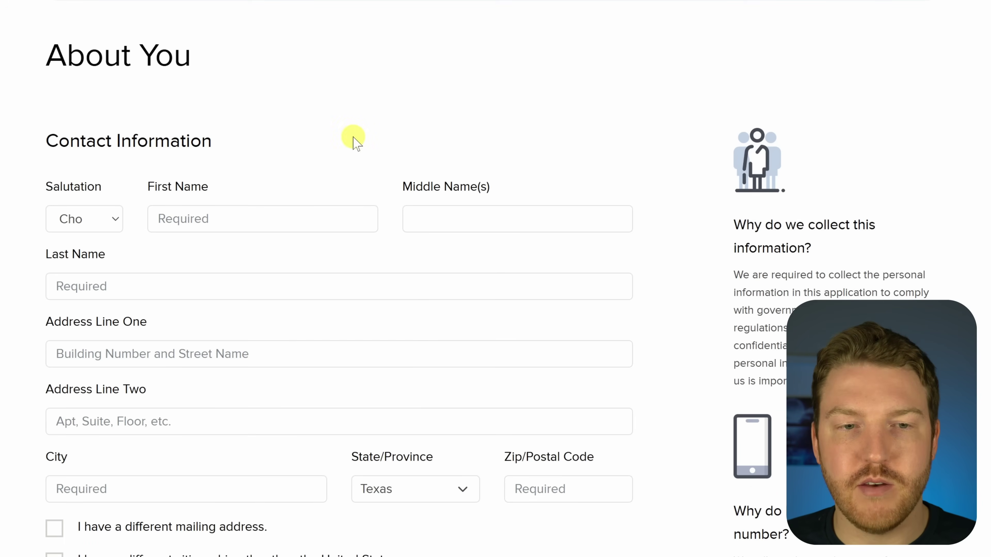
Scroll up and down through the application form sections
{"action": "scroll", "coordinate": [350, 137], "scroll_direction": "down", "scroll_amount": 20}
{"action": "scroll", "coordinate": [122, 117], "scroll_direction": "down", "scroll_amount": 15}
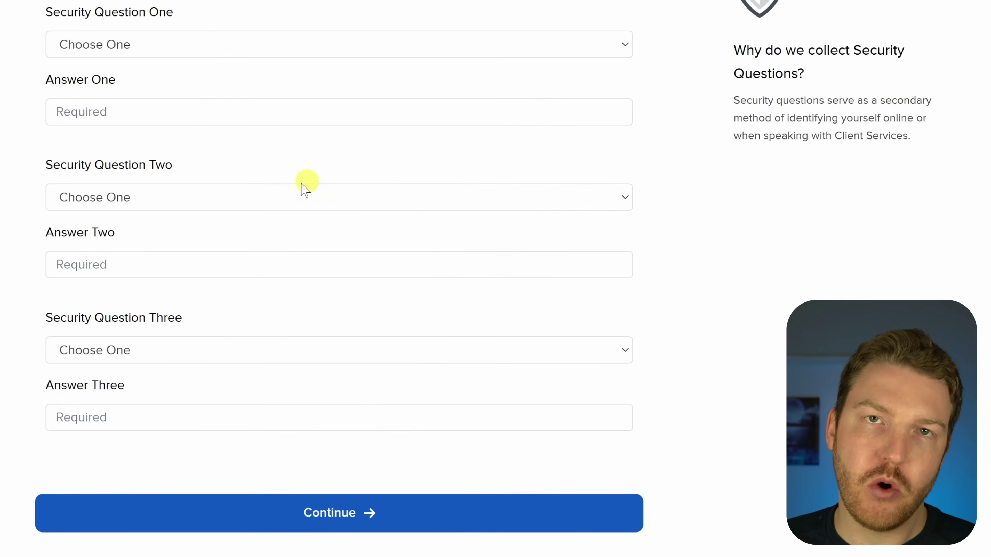
{"action": "scroll", "coordinate": [230, 144], "scroll_direction": "up", "scroll_amount": 20}
{"action": "scroll", "coordinate": [234, 154], "scroll_direction": "up", "scroll_amount": 7}
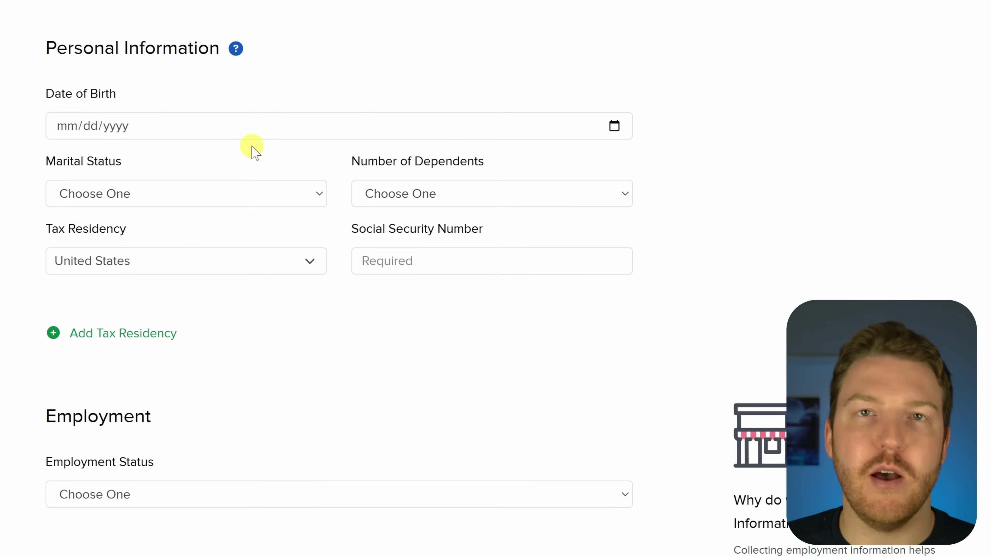
{"action": "scroll", "coordinate": [255, 150], "scroll_direction": "down", "scroll_amount": 20}
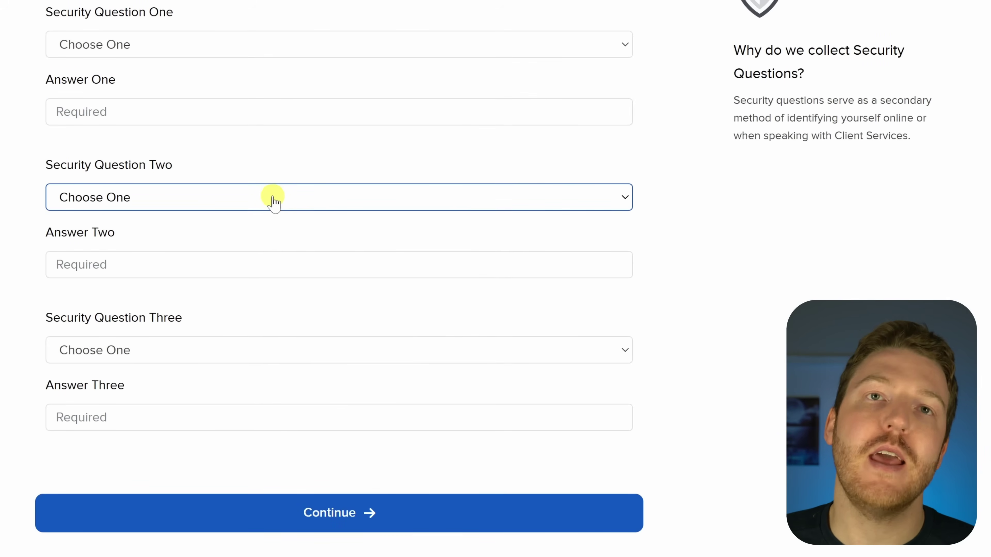
{"action": "scroll", "coordinate": [228, 325], "scroll_direction": "up", "scroll_amount": 3}
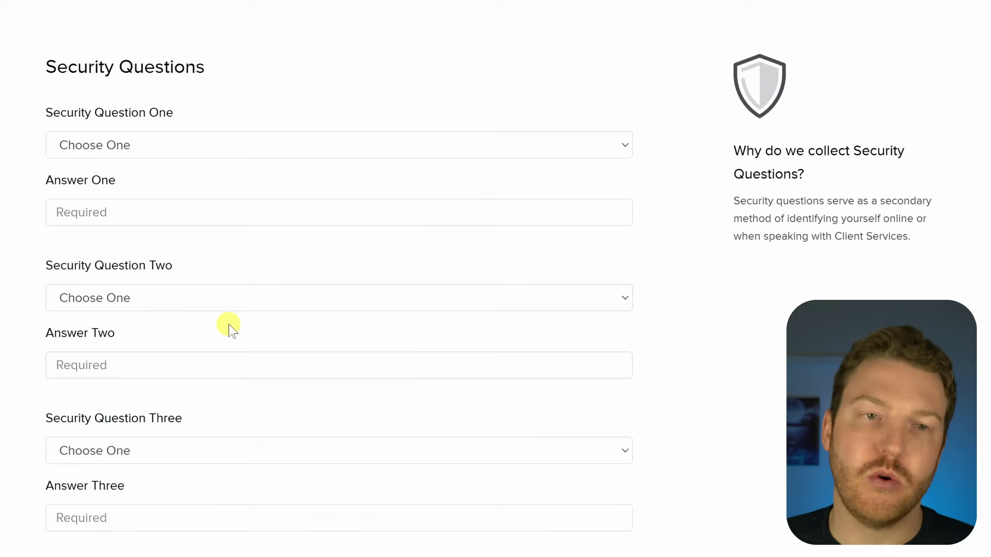
{"action": "scroll", "coordinate": [228, 325], "scroll_direction": "down", "scroll_amount": 3}
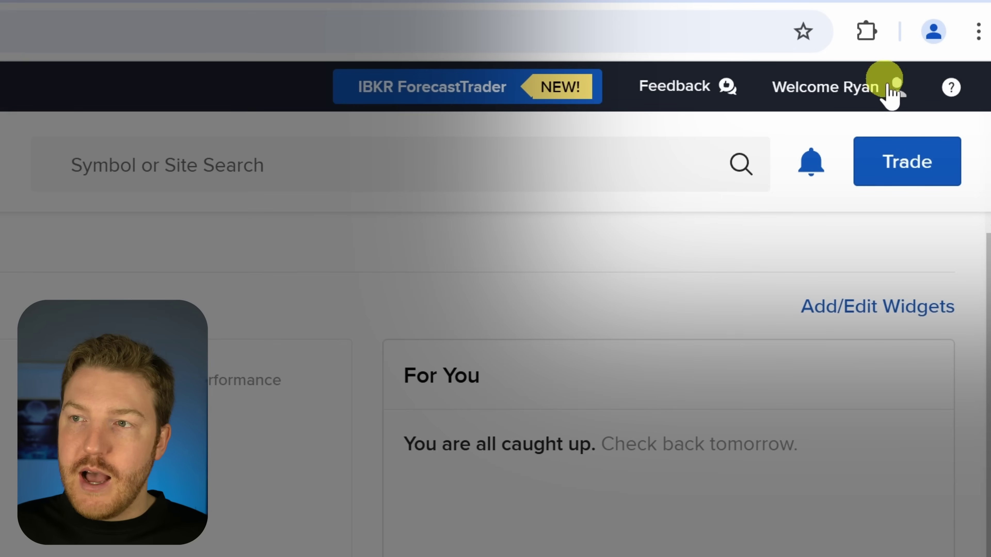
Open Settings from the user menu, then the Paper Trading Account details
{"action": "left_click", "coordinate": [896, 87]}
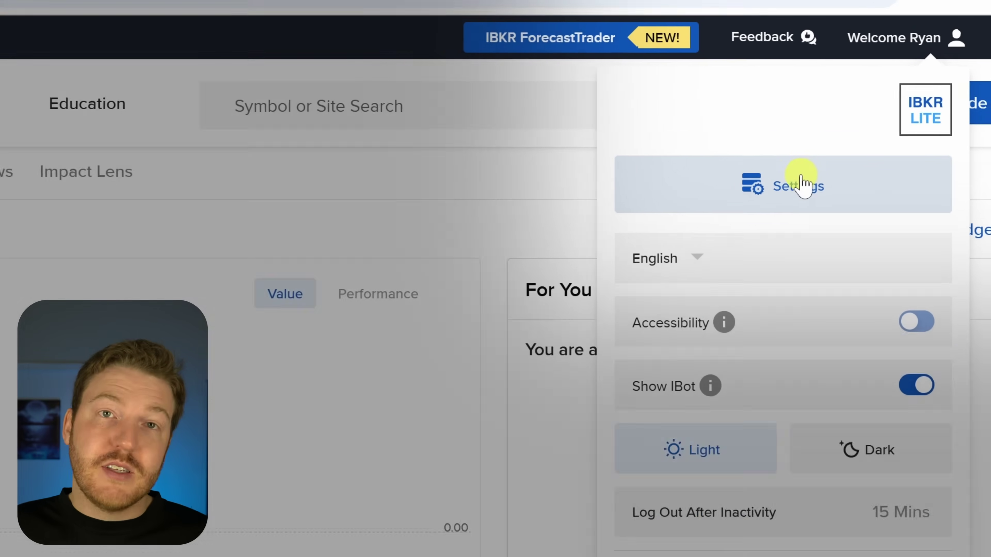
{"action": "left_click", "coordinate": [779, 203]}
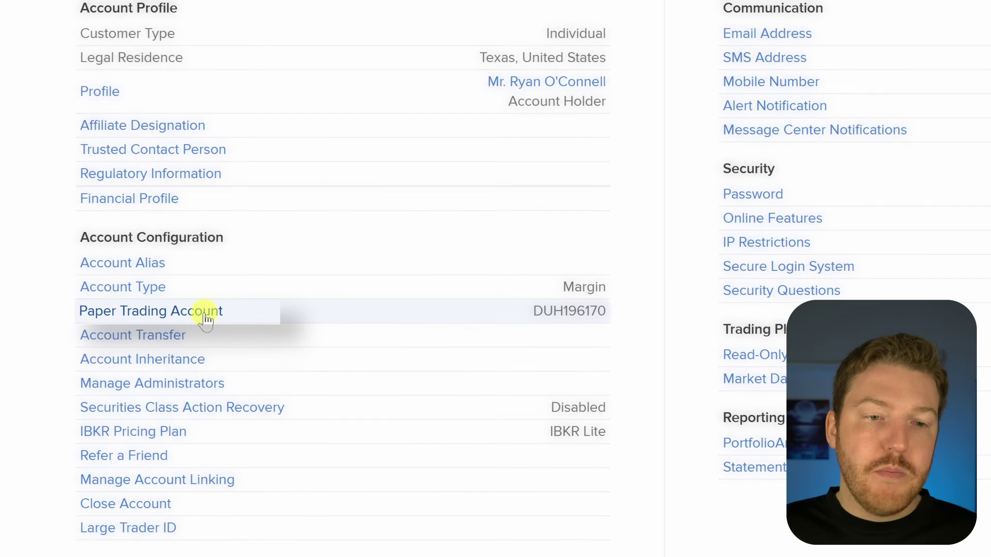
{"action": "left_click", "coordinate": [205, 319]}
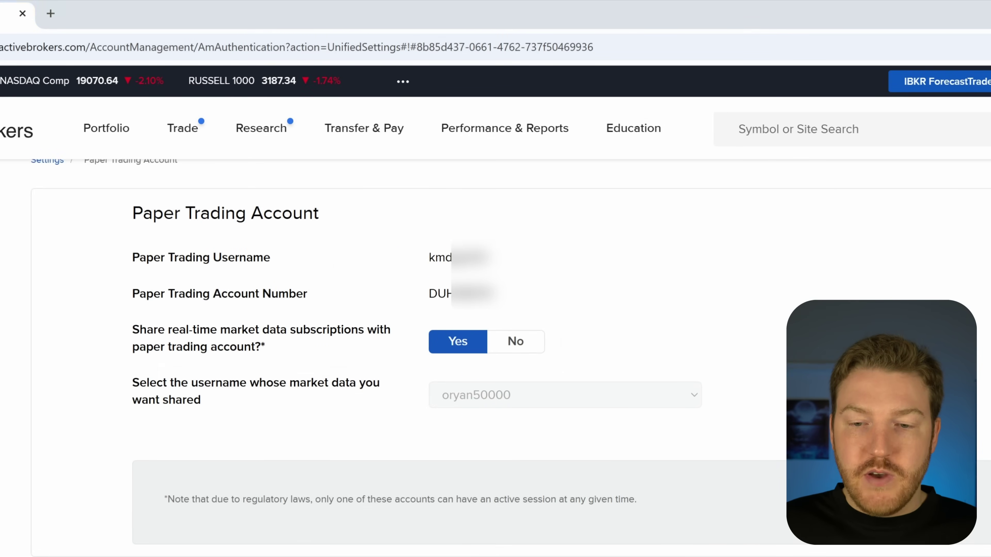
Bring the running IBKR Desktop login window forward and move it to the right
{"action": "key", "text": "super"}
{"action": "mouse_move", "coordinate": [837, 556]}
{"action": "left_click", "coordinate": [665, 503]}
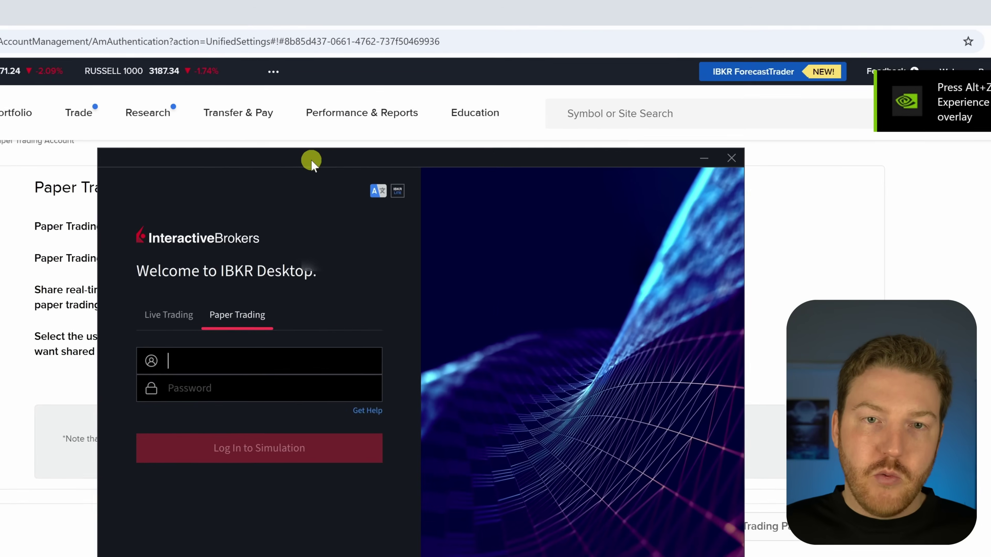
{"action": "left_click_drag", "start_coordinate": [416, 120], "coordinate": [615, 126]}
{"action": "left_click_drag", "start_coordinate": [577, 168], "coordinate": [608, 166]}
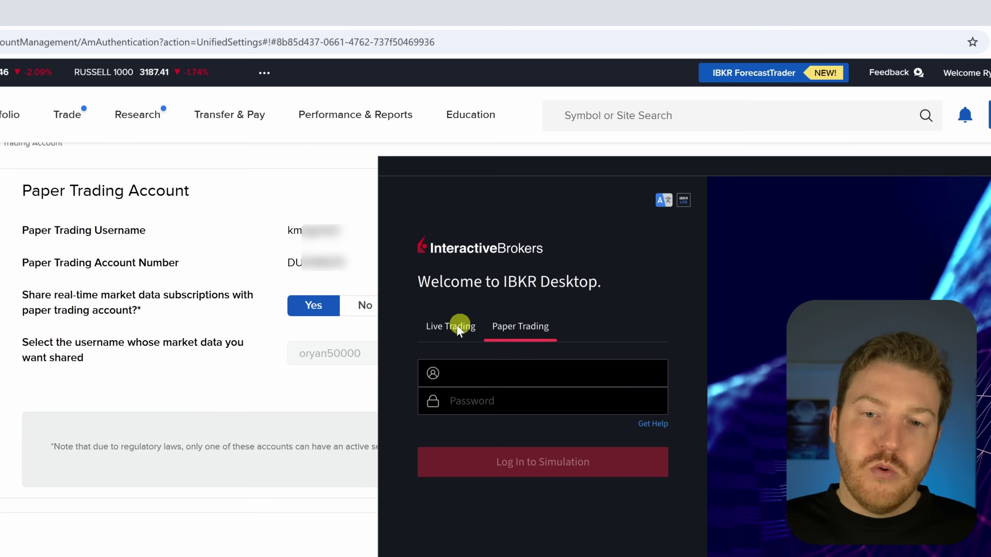
On the Paper Trading tab, enter the paper username and password and log in to the simulation
{"action": "left_click", "coordinate": [449, 326]}
{"action": "left_click", "coordinate": [517, 324]}
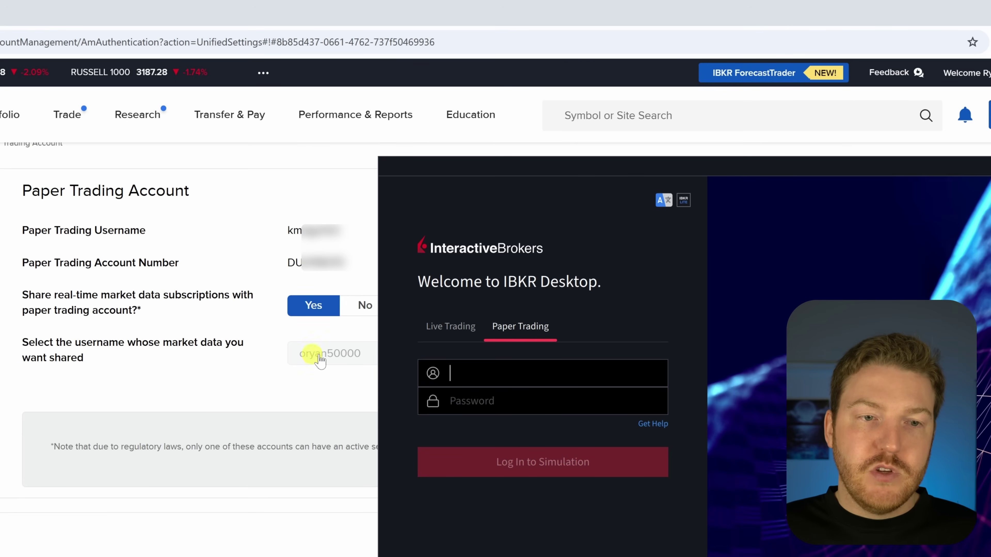
{"action": "left_click", "coordinate": [477, 382]}
{"action": "type", "text": "oryan50000"}
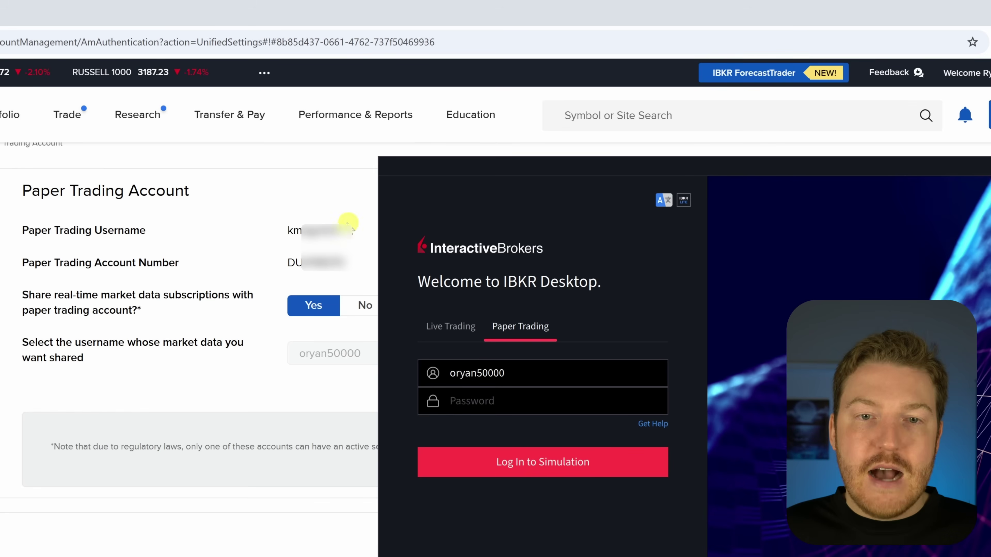
{"action": "left_click", "coordinate": [456, 390]}
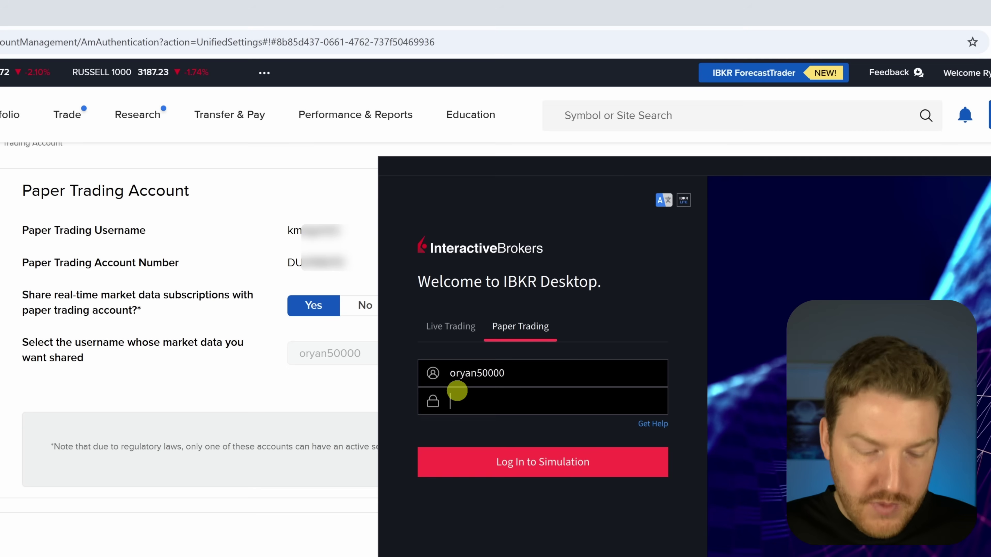
{"action": "type", "text": "************"}
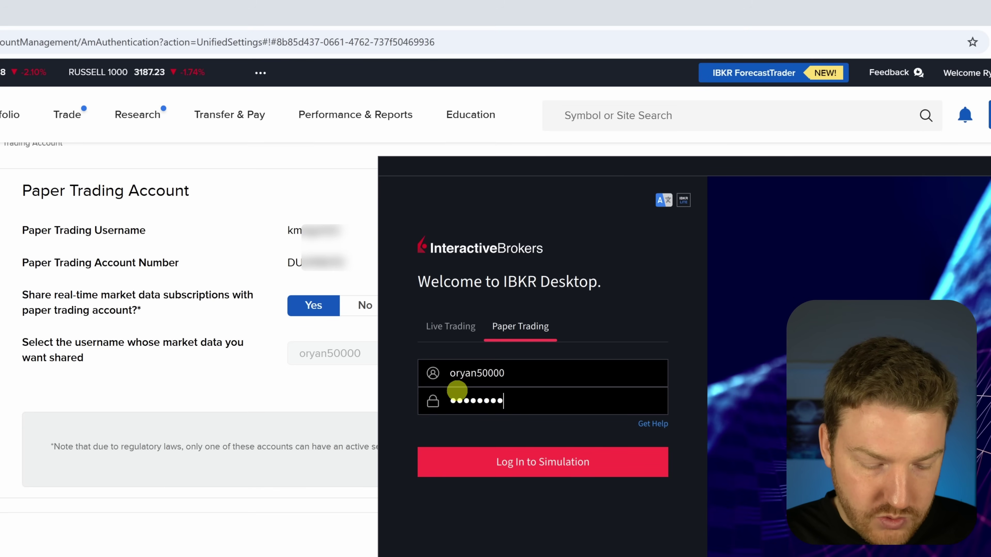
{"action": "left_click", "coordinate": [553, 461]}
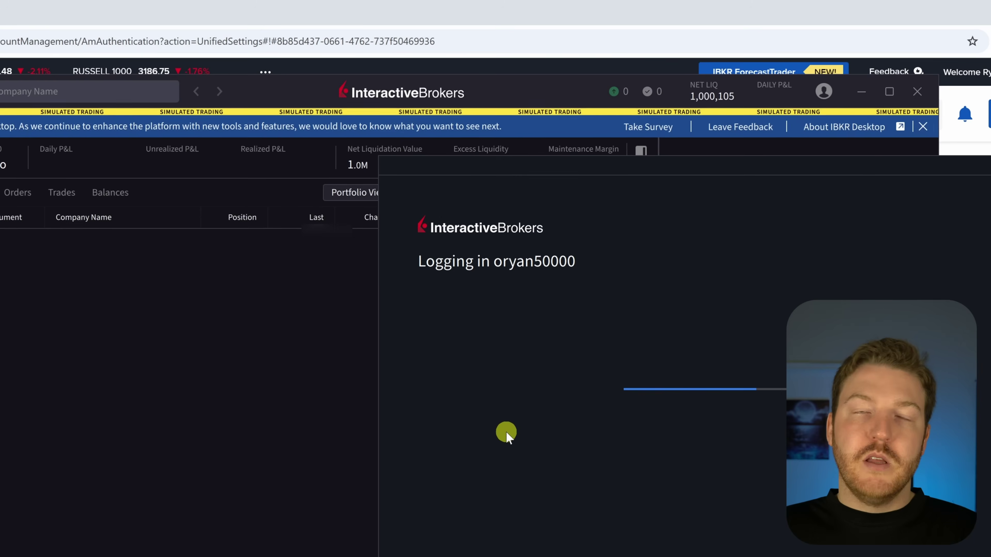